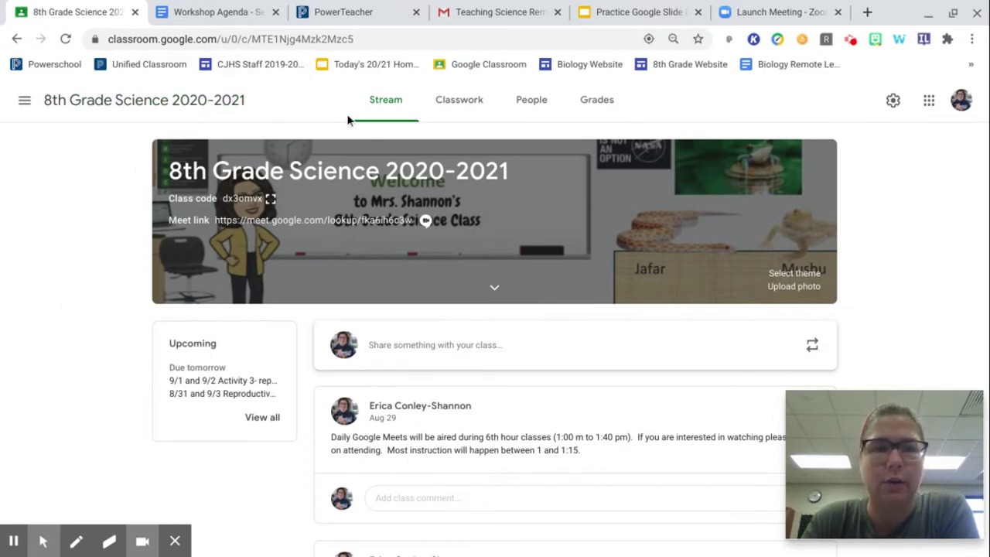
Step: On the Classwork list, scroll down to Week 4 and expand the '9/4- Science Friday 1' post
{"action": "left_click", "coordinate": [436, 111]}
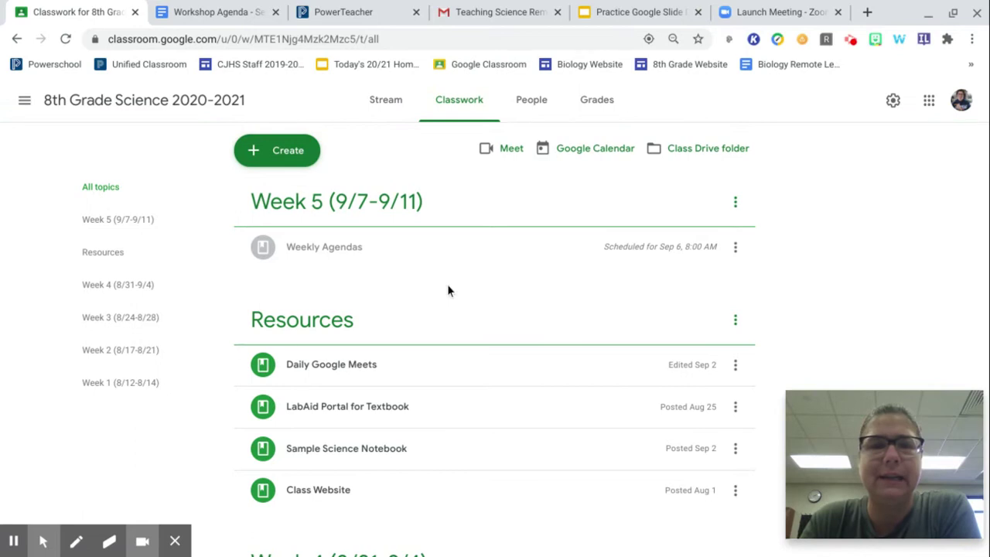
{"action": "scroll", "coordinate": [448, 290], "scroll_direction": "down", "scroll_amount": 2}
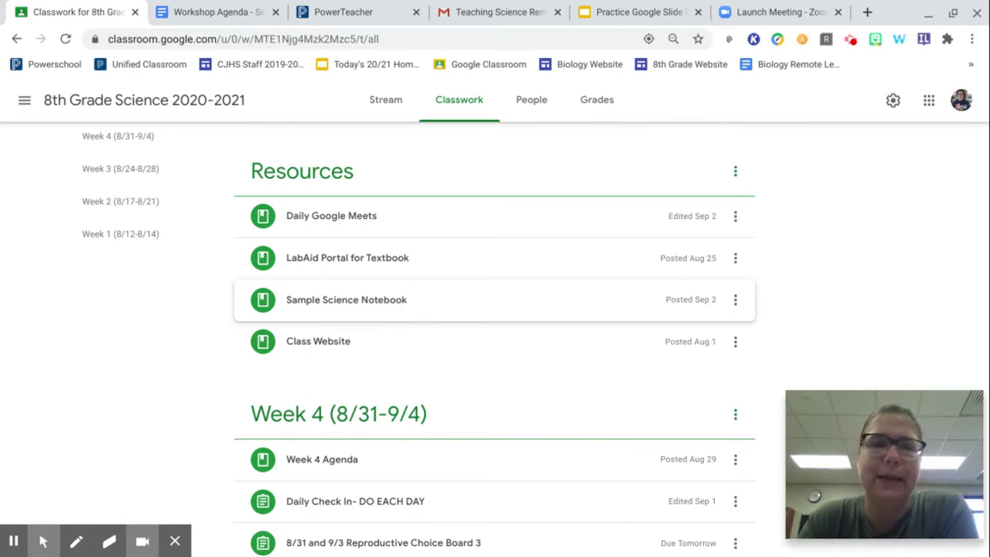
{"action": "scroll", "coordinate": [495, 340], "scroll_direction": "up", "scroll_amount": 1}
{"action": "scroll", "coordinate": [495, 340], "scroll_direction": "down", "scroll_amount": 2}
{"action": "scroll", "coordinate": [495, 341], "scroll_direction": "up", "scroll_amount": 2}
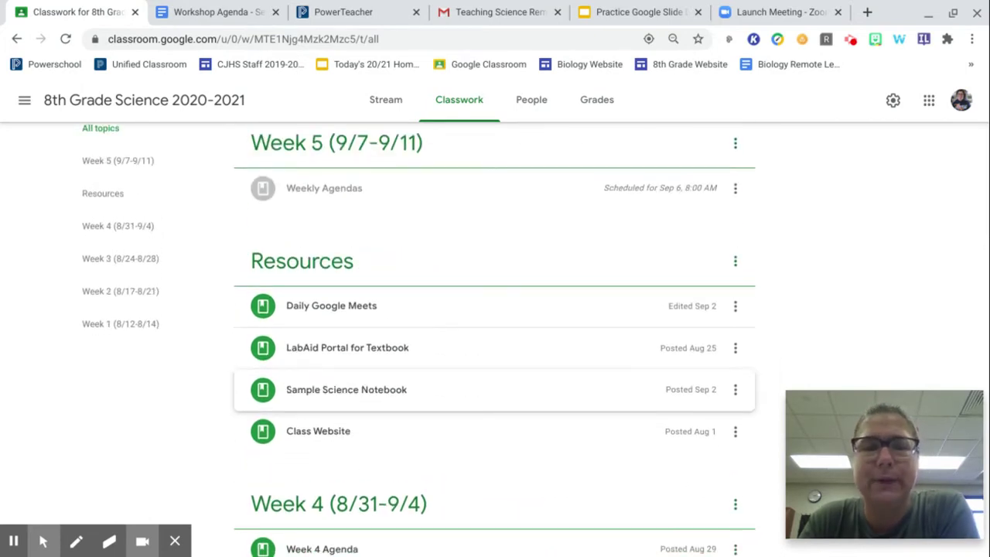
{"action": "scroll", "coordinate": [287, 224], "scroll_direction": "down", "scroll_amount": 4}
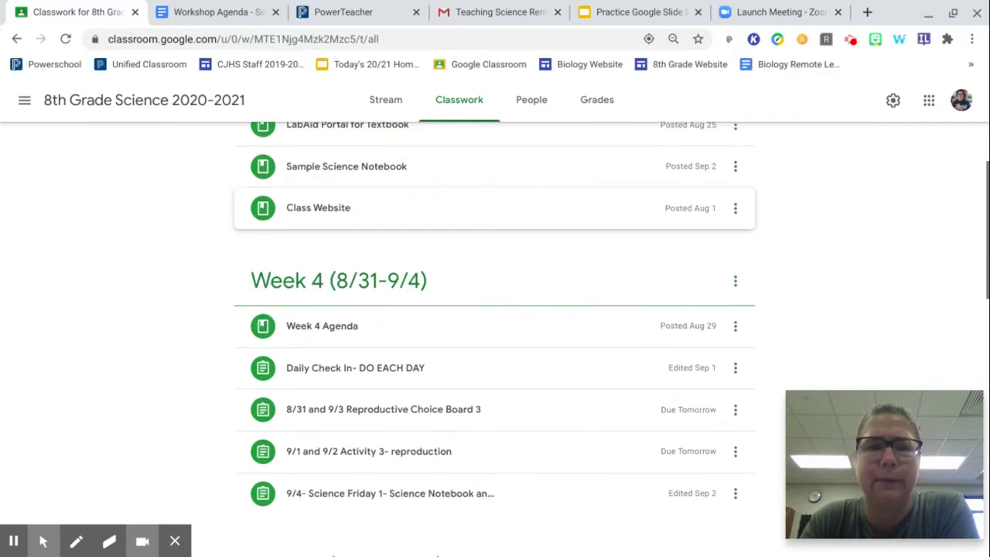
{"action": "scroll", "coordinate": [283, 225], "scroll_direction": "down", "scroll_amount": 1}
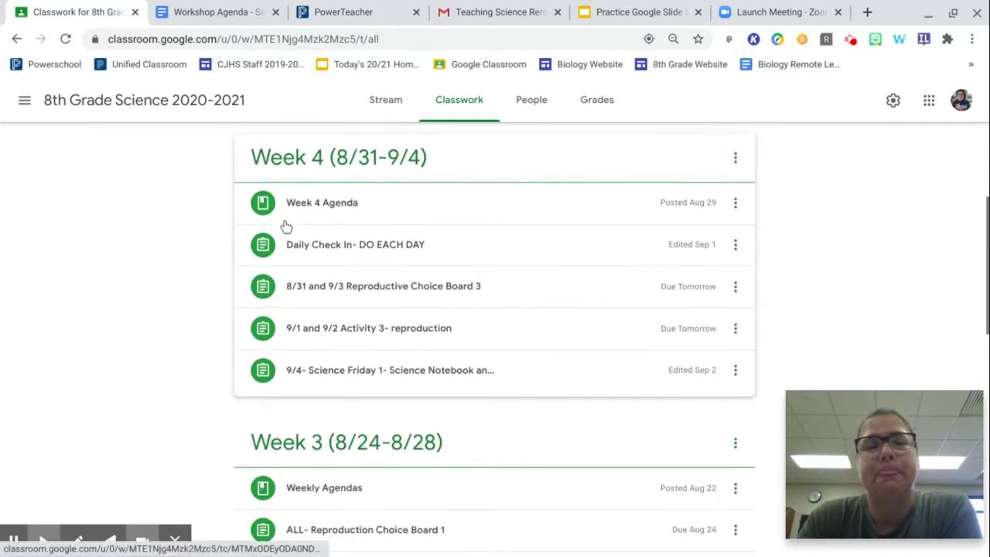
{"action": "left_click", "coordinate": [355, 378]}
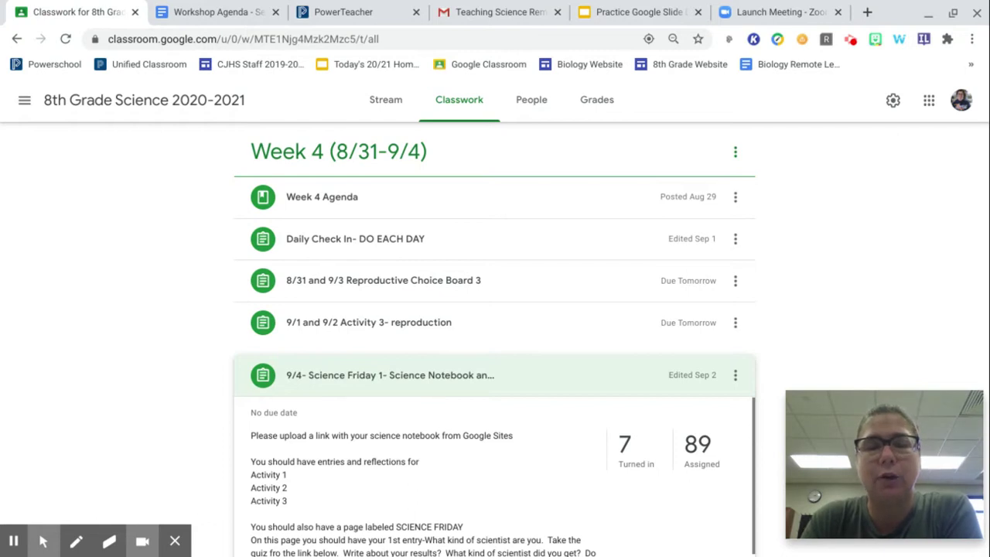
Step: Scroll through the expanded post and open its GoToQuiz 'What kind of scientist are you?' link
{"action": "scroll", "coordinate": [418, 476], "scroll_direction": "down", "scroll_amount": 2}
{"action": "scroll", "coordinate": [167, 432], "scroll_direction": "down", "scroll_amount": 2}
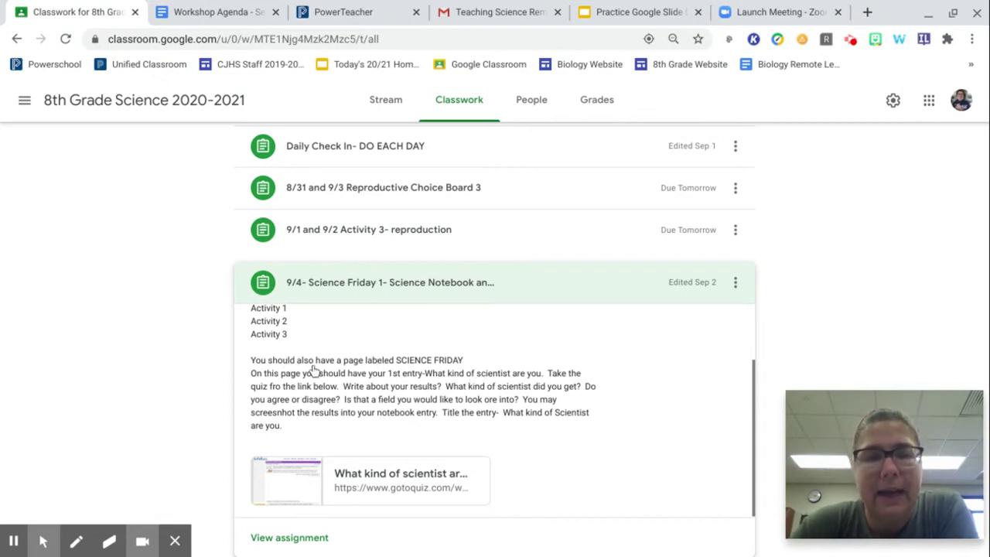
{"action": "left_click", "coordinate": [379, 469]}
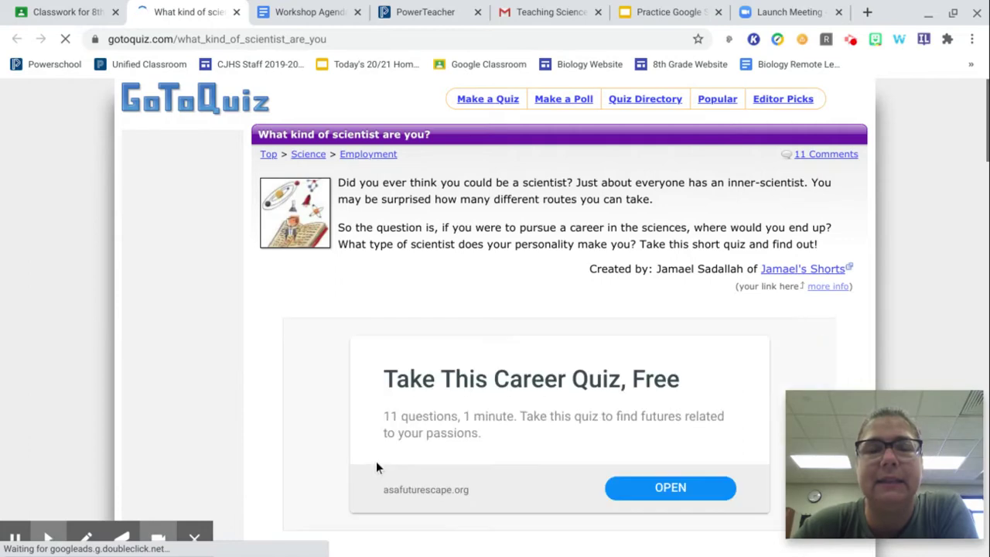
Step: Scroll through the GoToQuiz scientist quiz questions, then go back to the Classwork page
{"action": "scroll", "coordinate": [377, 466], "scroll_direction": "down", "scroll_amount": 4}
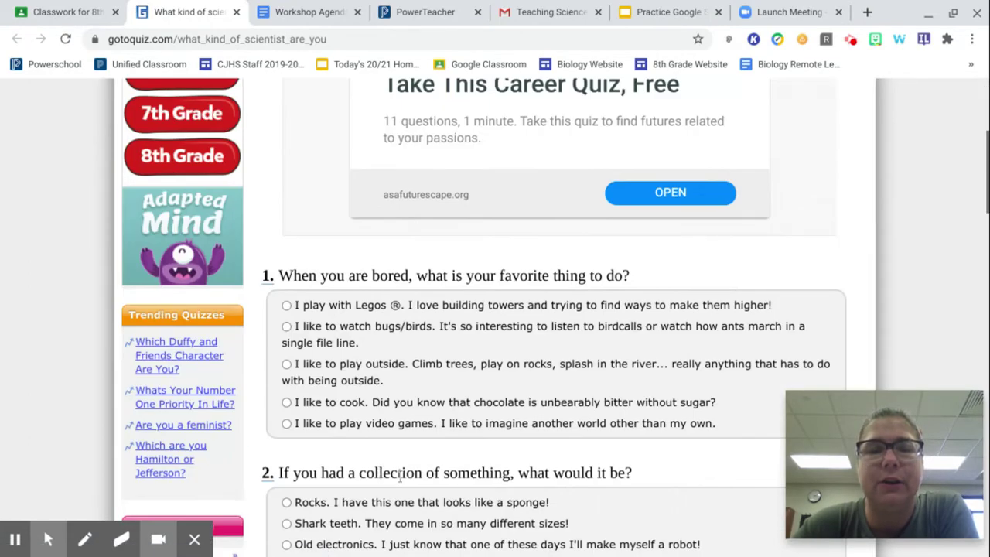
{"action": "scroll", "coordinate": [400, 477], "scroll_direction": "down", "scroll_amount": 20}
{"action": "scroll", "coordinate": [400, 477], "scroll_direction": "up", "scroll_amount": 3}
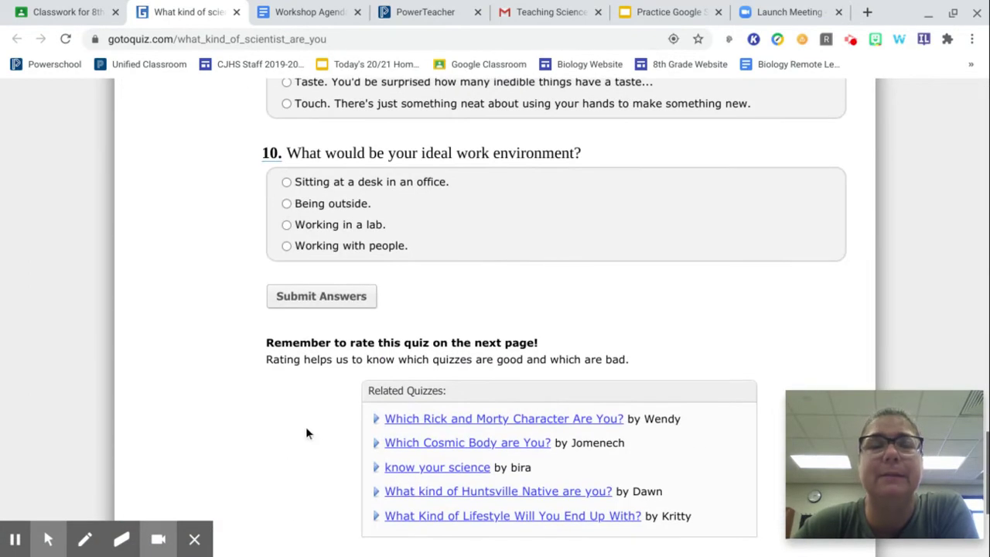
{"action": "scroll", "coordinate": [305, 427], "scroll_direction": "up", "scroll_amount": 11}
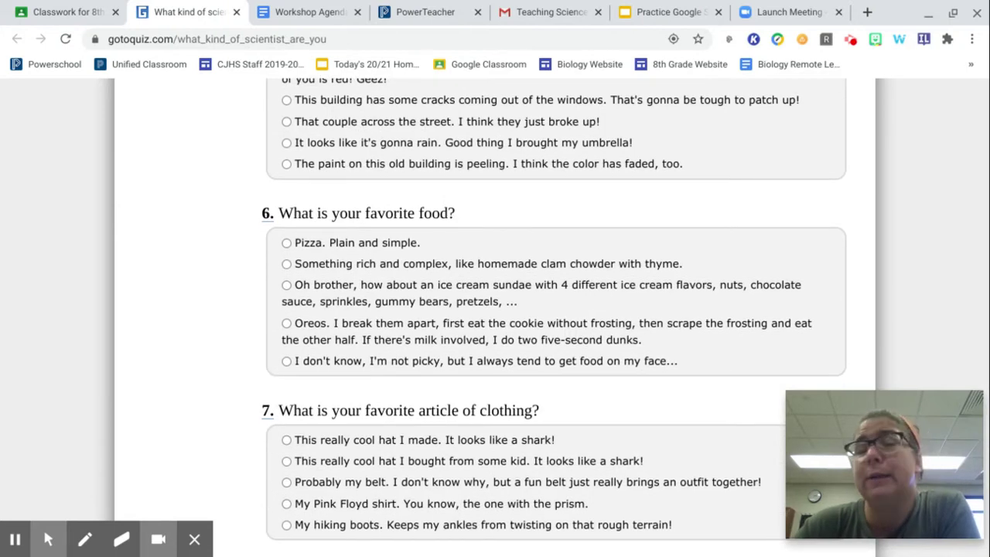
{"action": "scroll", "coordinate": [434, 365], "scroll_direction": "down", "scroll_amount": 15}
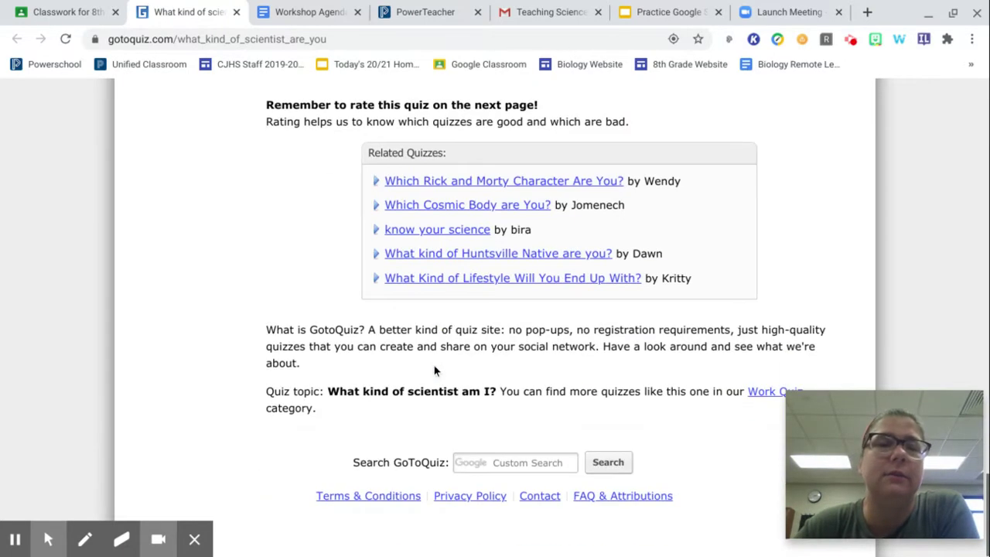
{"action": "scroll", "coordinate": [434, 365], "scroll_direction": "up", "scroll_amount": 20}
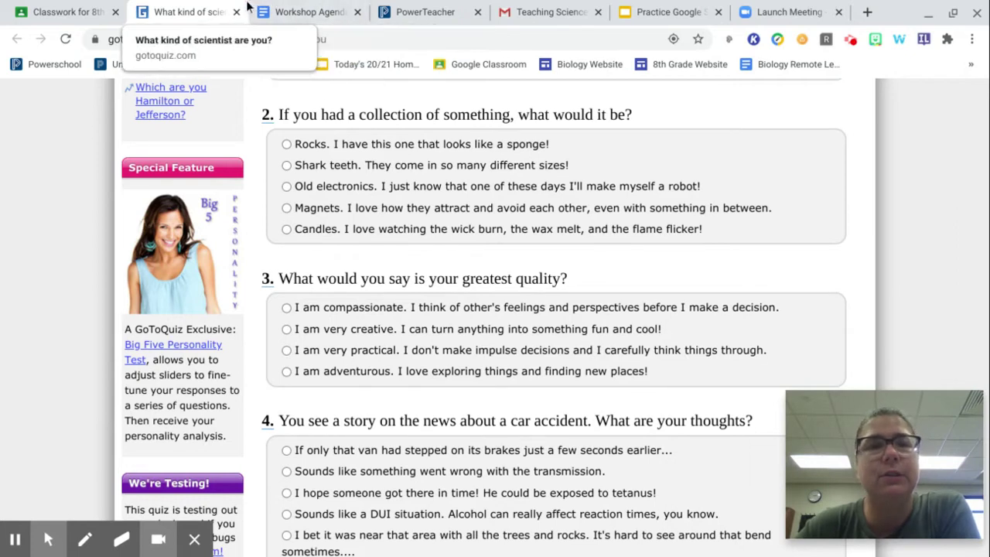
{"action": "left_click", "coordinate": [75, 10]}
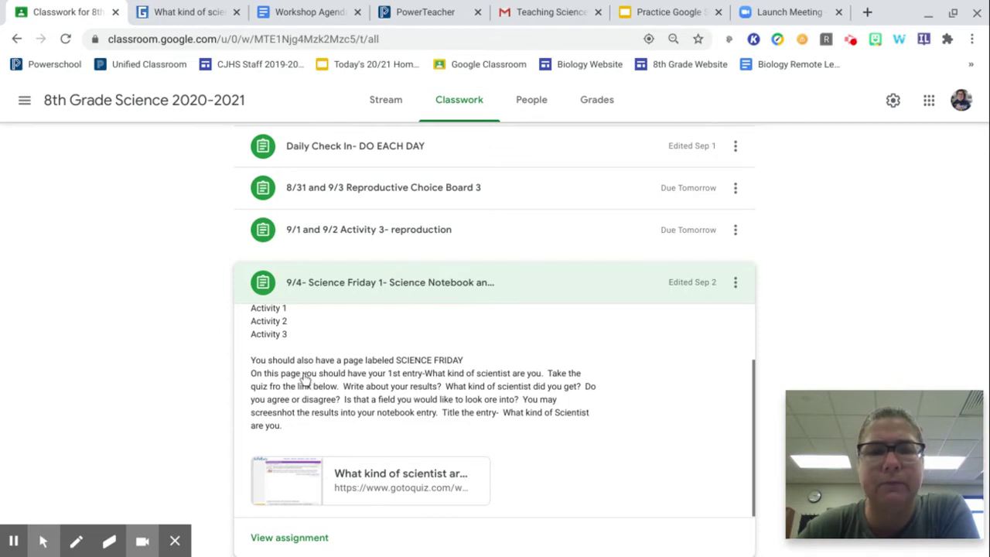
{"action": "scroll", "coordinate": [306, 379], "scroll_direction": "down", "scroll_amount": 5}
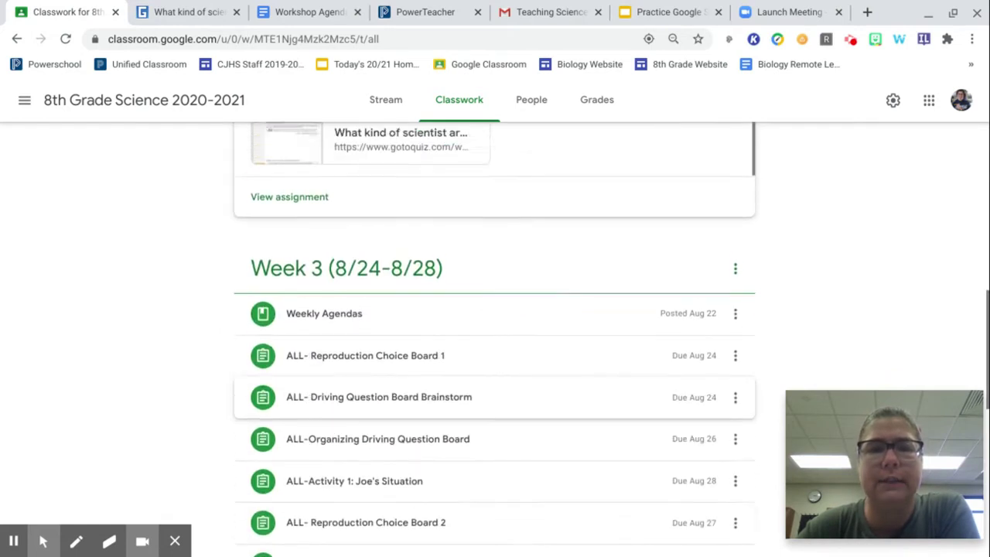
{"action": "scroll", "coordinate": [433, 312], "scroll_direction": "up", "scroll_amount": 3}
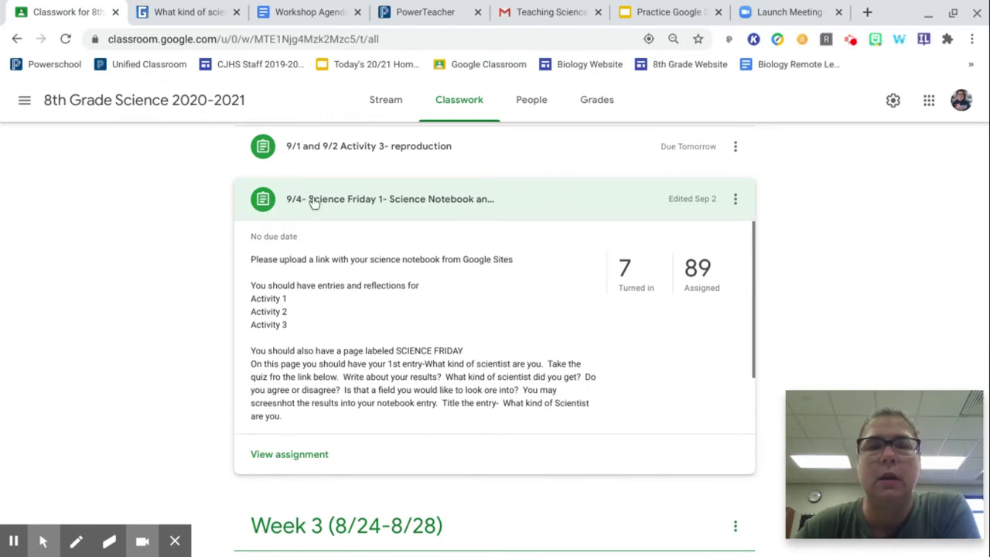
{"action": "left_click", "coordinate": [867, 14]}
{"action": "type", "text": "sites"}
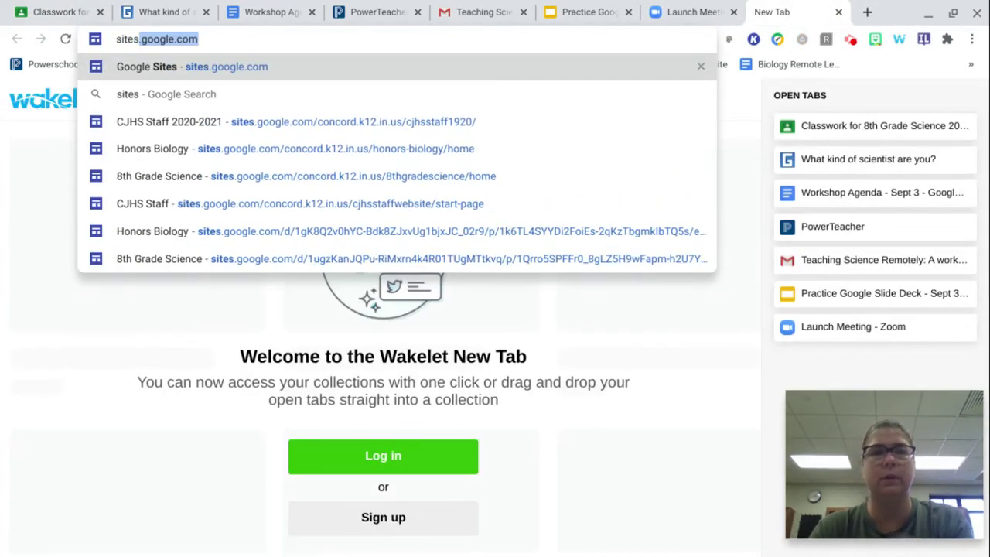
Step: Go to Google Sites and open the '8th Grade Science Notebook' site in the editor
{"action": "key", "text": "Return"}
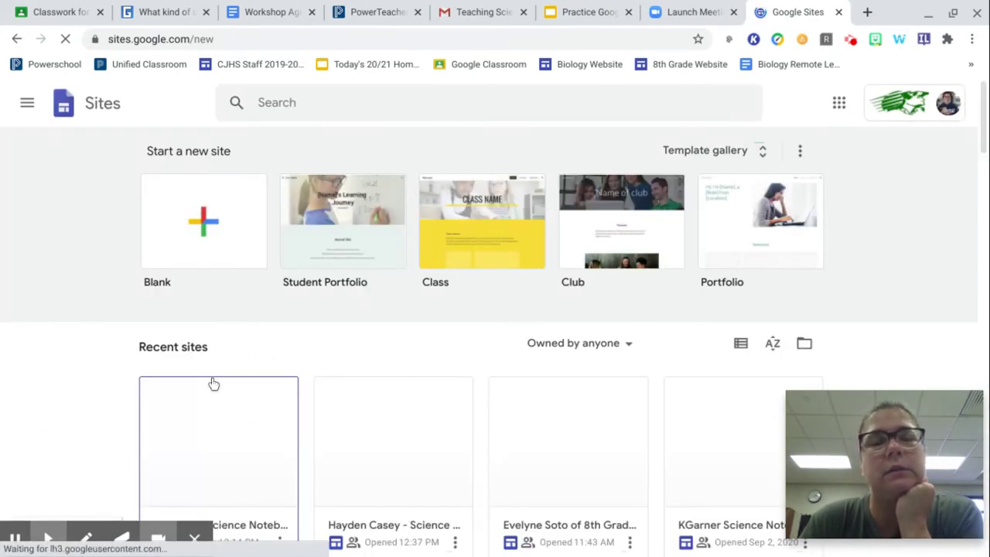
{"action": "scroll", "coordinate": [214, 384], "scroll_direction": "down", "scroll_amount": 2}
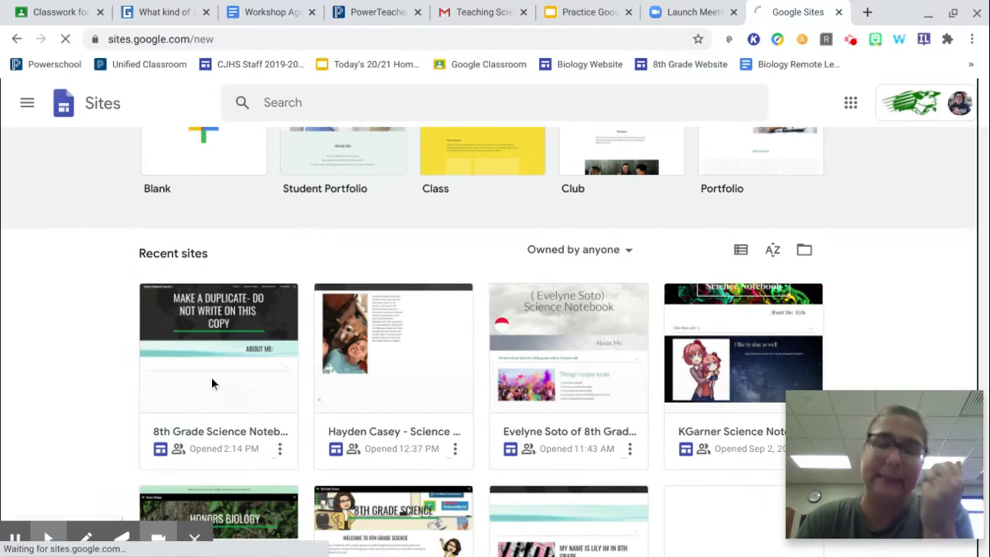
{"action": "left_click", "coordinate": [211, 376]}
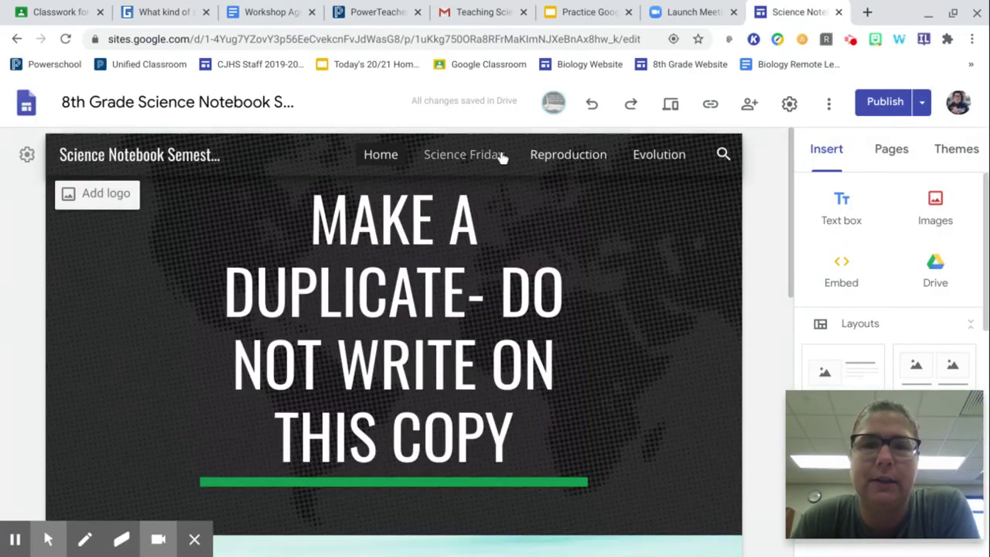
Step: On the Science Friday page, point out the 9/4 entry's instructions, reflection text and quiz-results screenshot
{"action": "left_click", "coordinate": [489, 156]}
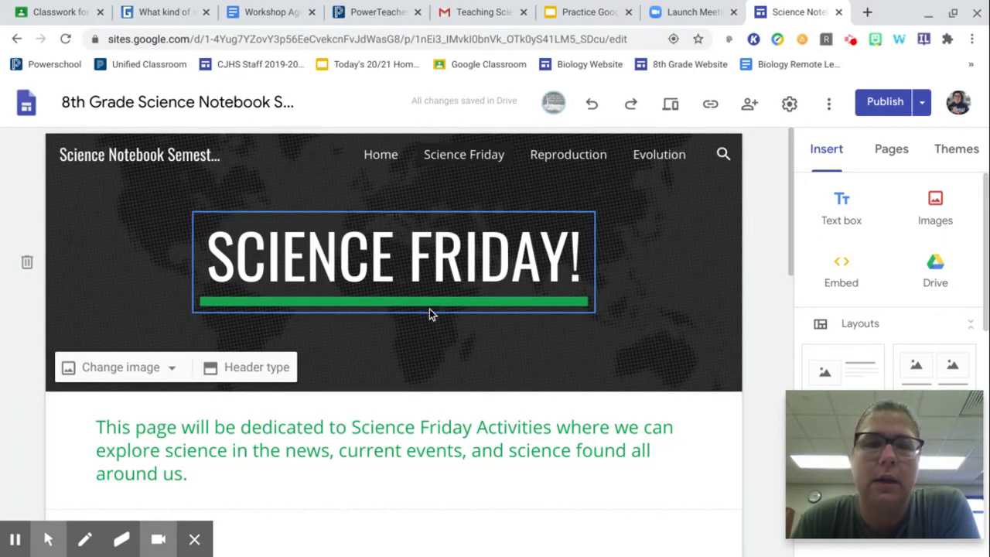
{"action": "scroll", "coordinate": [430, 309], "scroll_direction": "down", "scroll_amount": 4}
{"action": "left_click", "coordinate": [409, 353]}
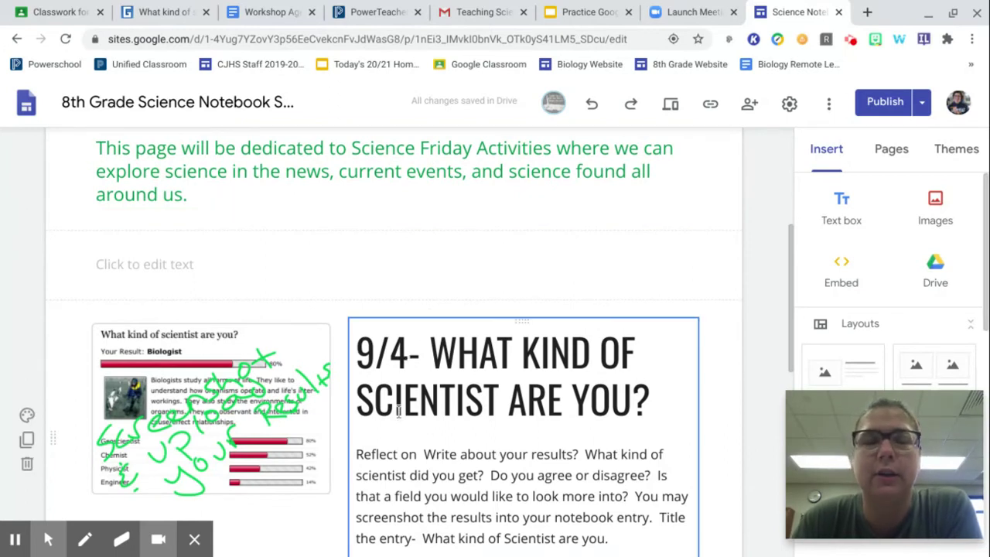
{"action": "left_click", "coordinate": [223, 441]}
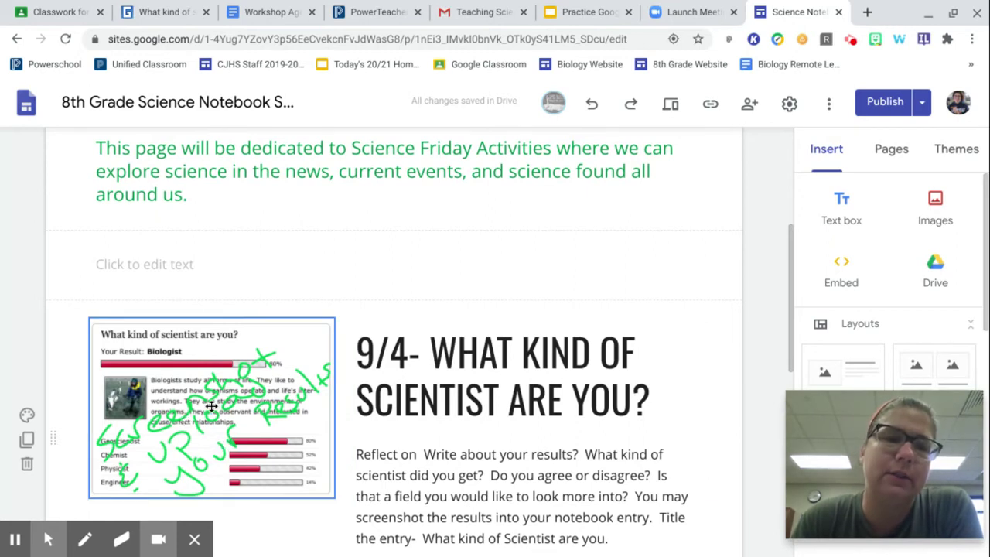
{"action": "scroll", "coordinate": [361, 433], "scroll_direction": "down", "scroll_amount": 1}
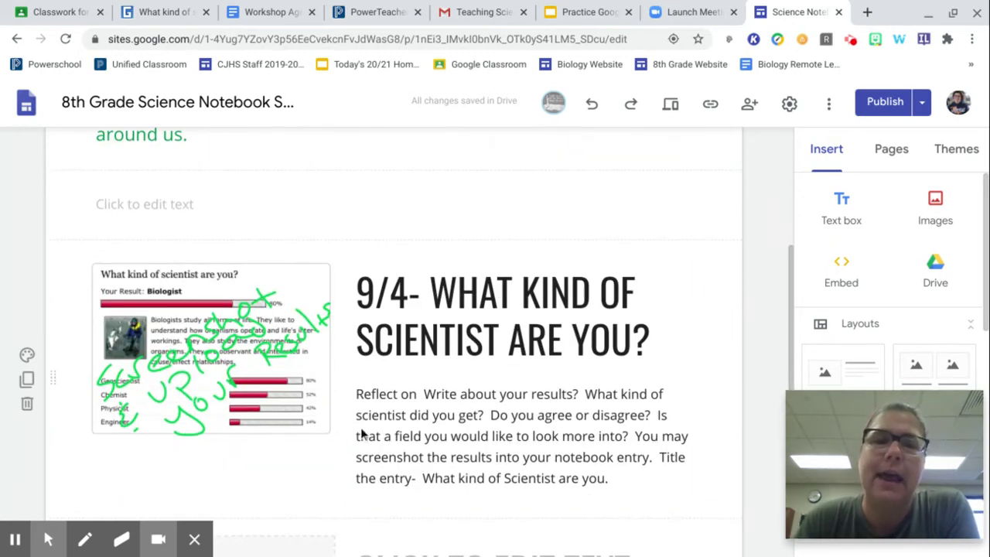
{"action": "left_click", "coordinate": [393, 429]}
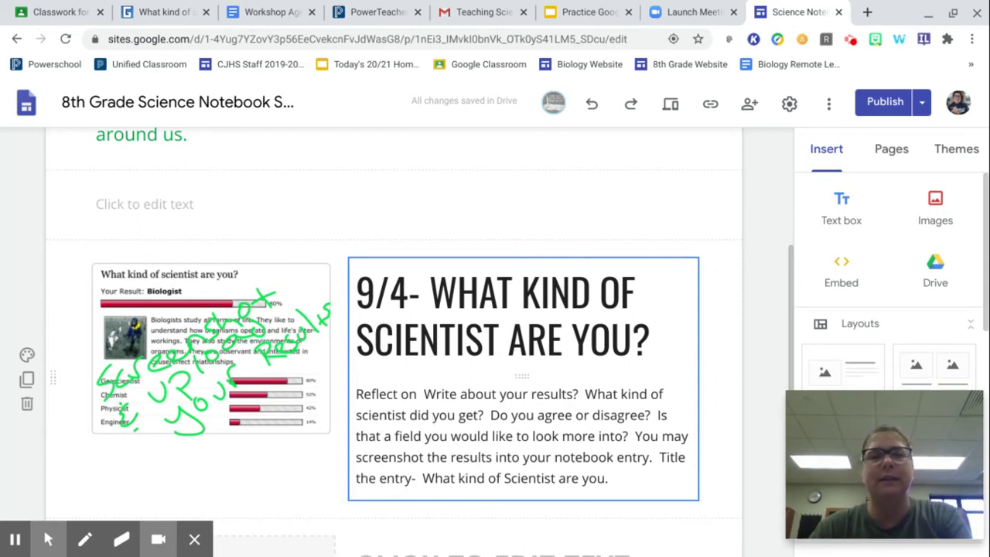
{"action": "left_click", "coordinate": [302, 401]}
{"action": "left_click", "coordinate": [491, 345]}
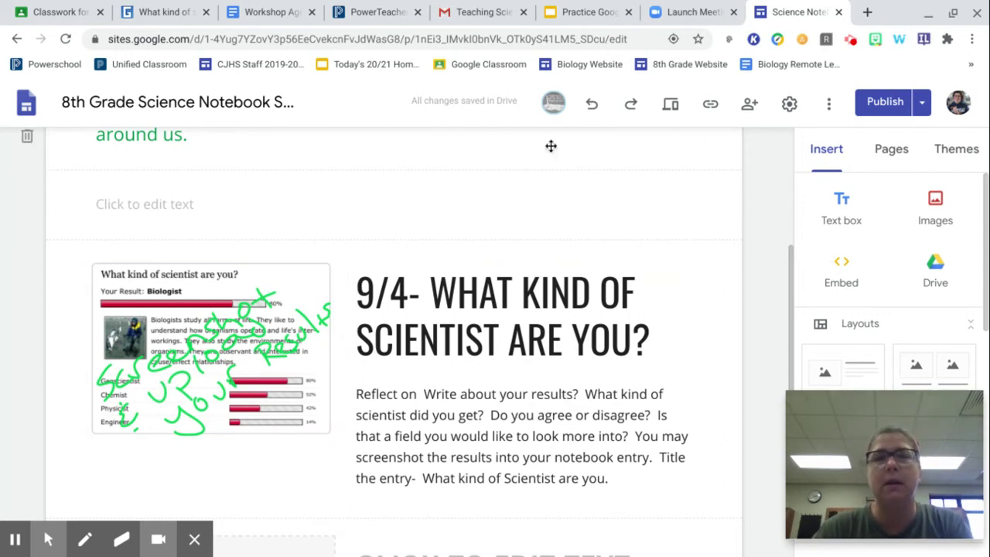
Step: Publish the notebook, copy its published link, and open the Science Friday 1 student work
{"action": "left_click", "coordinate": [887, 102]}
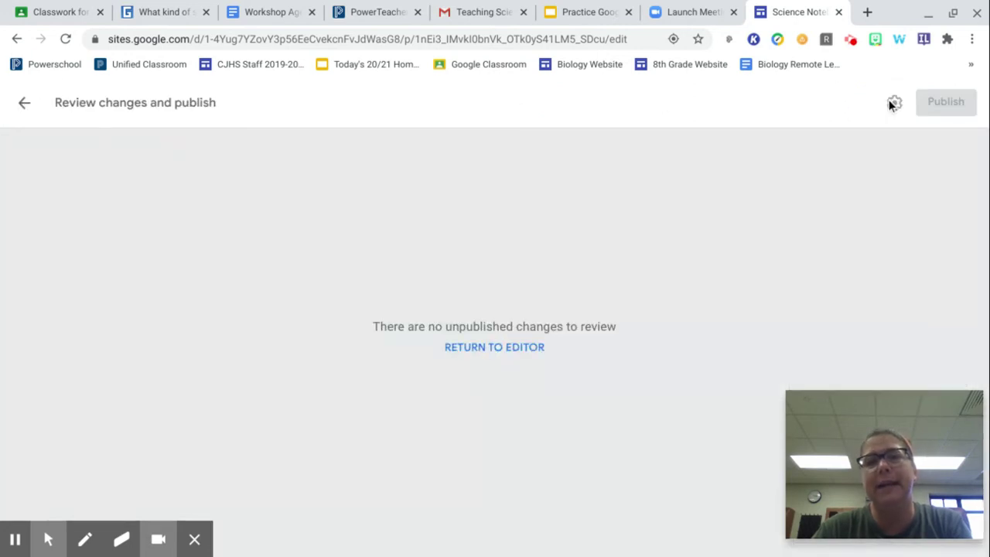
{"action": "left_click", "coordinate": [31, 105]}
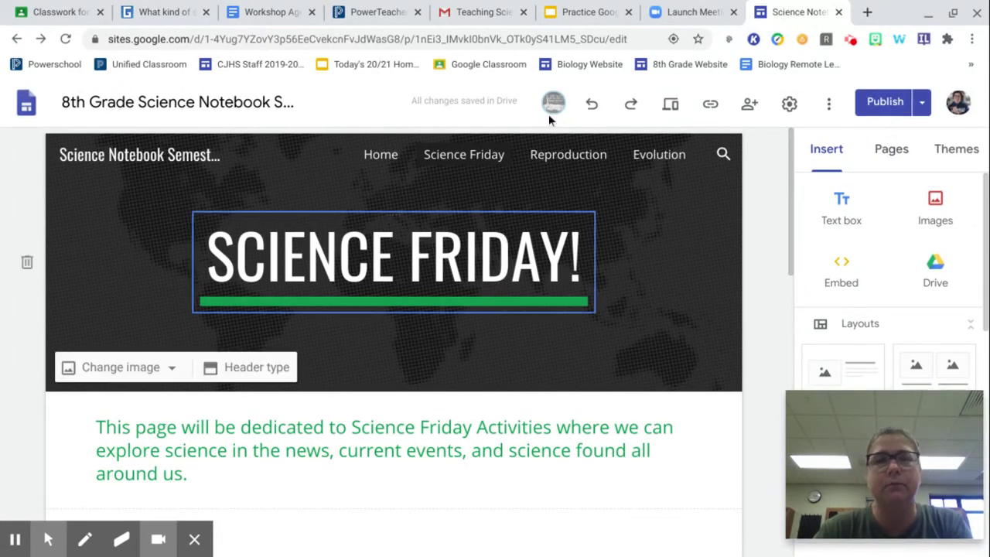
{"action": "left_click", "coordinate": [713, 104]}
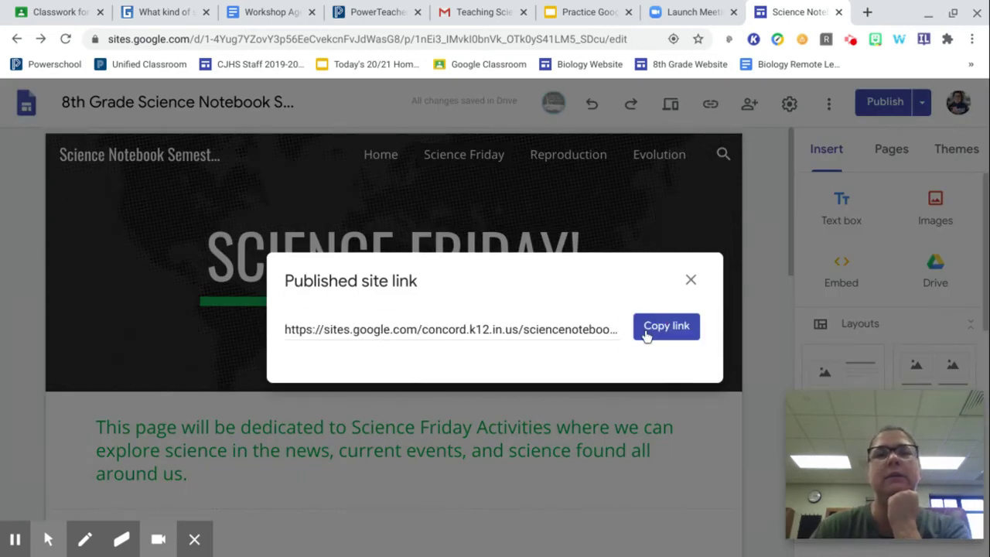
{"action": "left_click", "coordinate": [646, 331]}
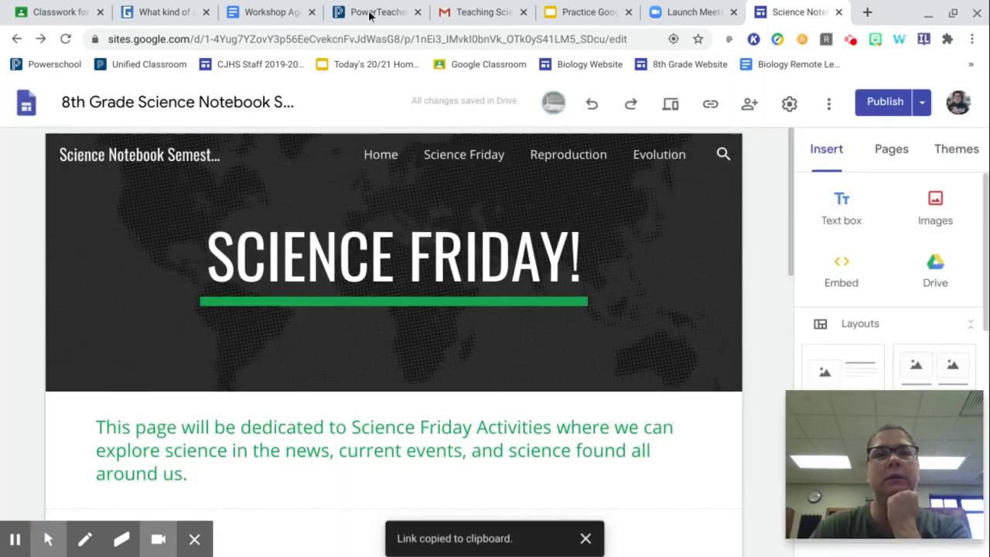
{"action": "left_click", "coordinate": [95, 6]}
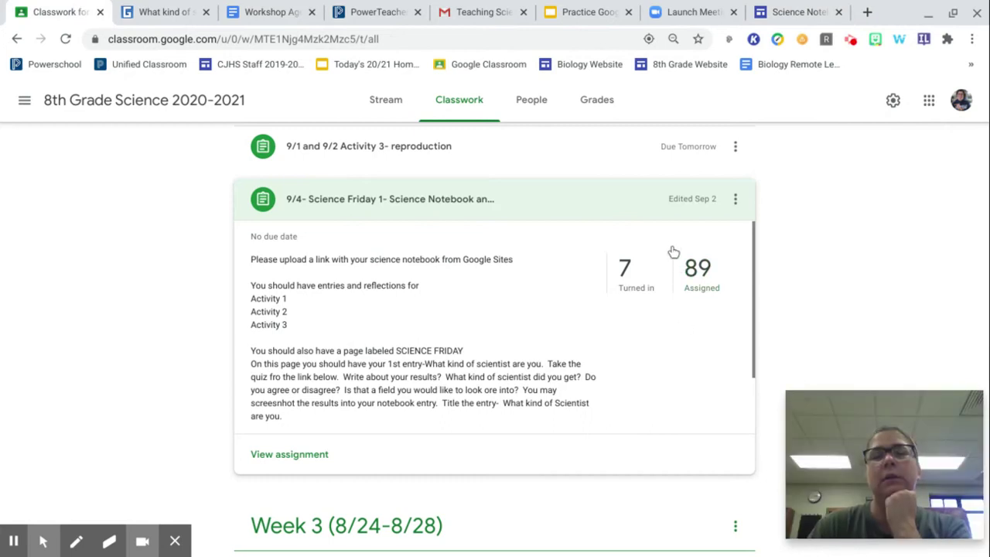
{"action": "left_click", "coordinate": [319, 463]}
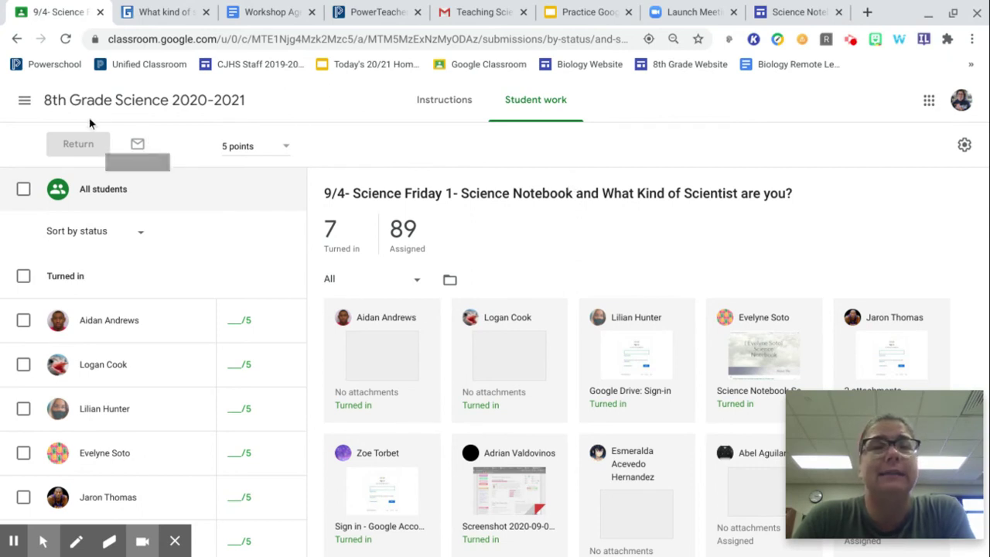
Step: After reviewing the seven submissions, open the list of classes
{"action": "left_click", "coordinate": [24, 101]}
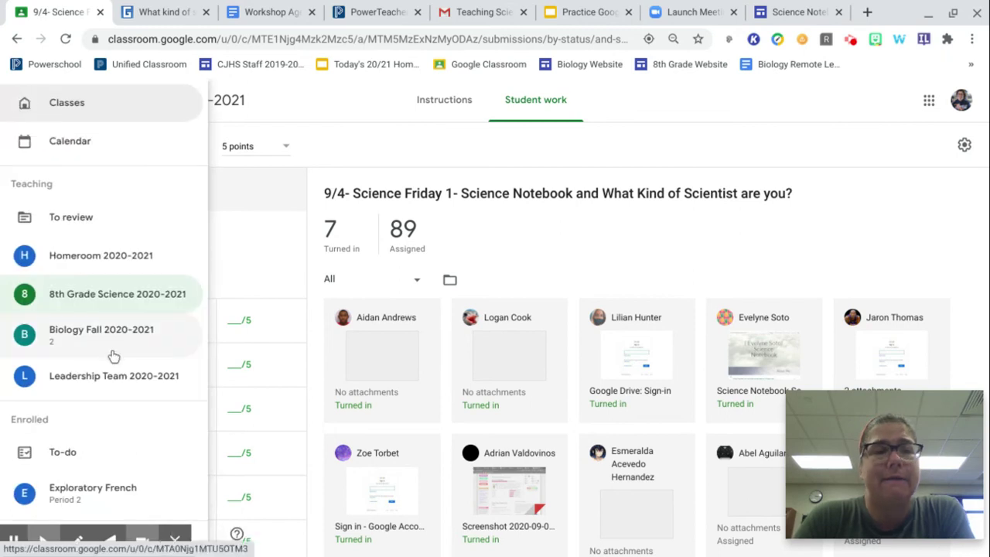
Step: Go to 8th Grade Science 2020-2021's Classwork and scroll down to Week 3 (8/24-8/28)
{"action": "scroll", "coordinate": [113, 354], "scroll_direction": "down", "scroll_amount": 1}
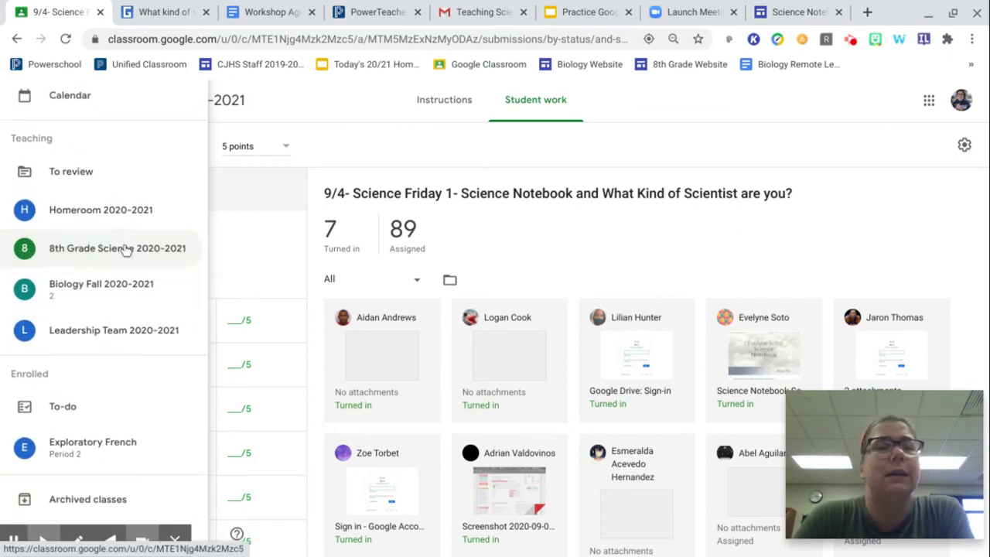
{"action": "left_click", "coordinate": [126, 247]}
{"action": "left_click", "coordinate": [461, 108]}
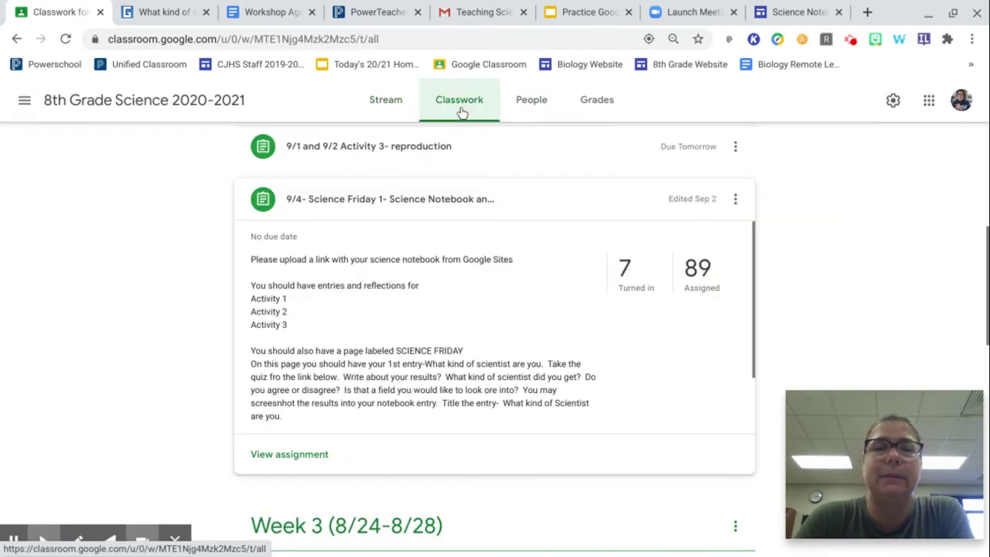
{"action": "scroll", "coordinate": [459, 212], "scroll_direction": "up", "scroll_amount": 3}
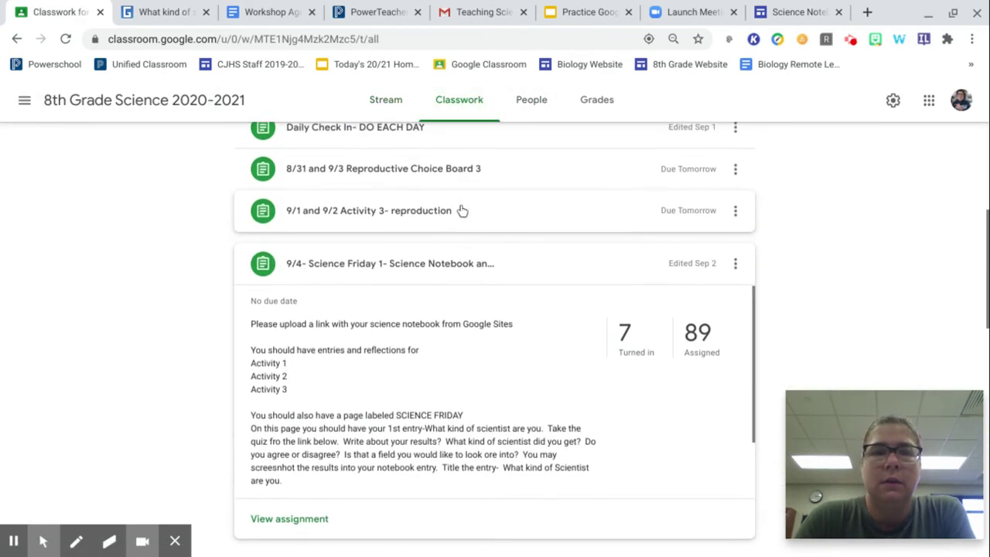
{"action": "scroll", "coordinate": [462, 210], "scroll_direction": "down", "scroll_amount": 5}
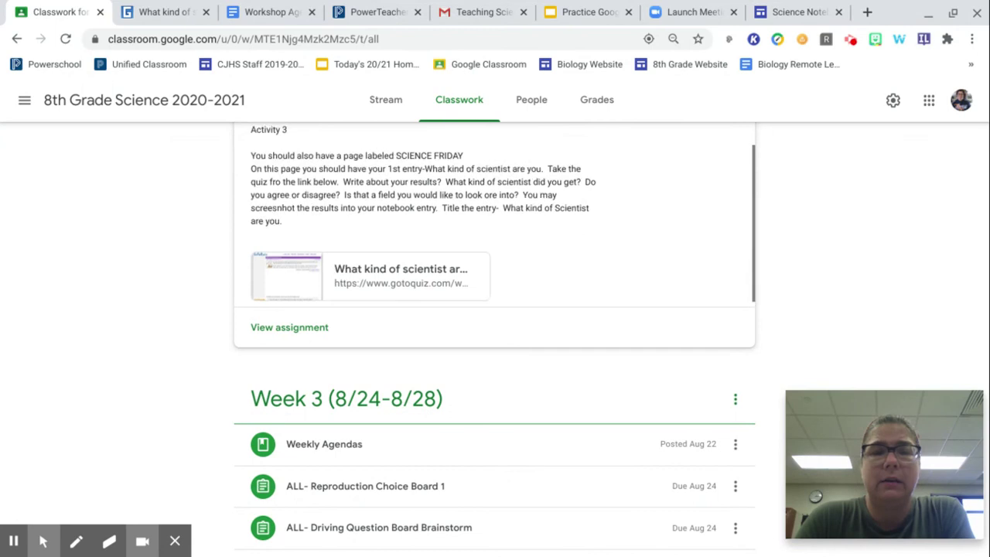
{"action": "scroll", "coordinate": [943, 243], "scroll_direction": "down", "scroll_amount": 4}
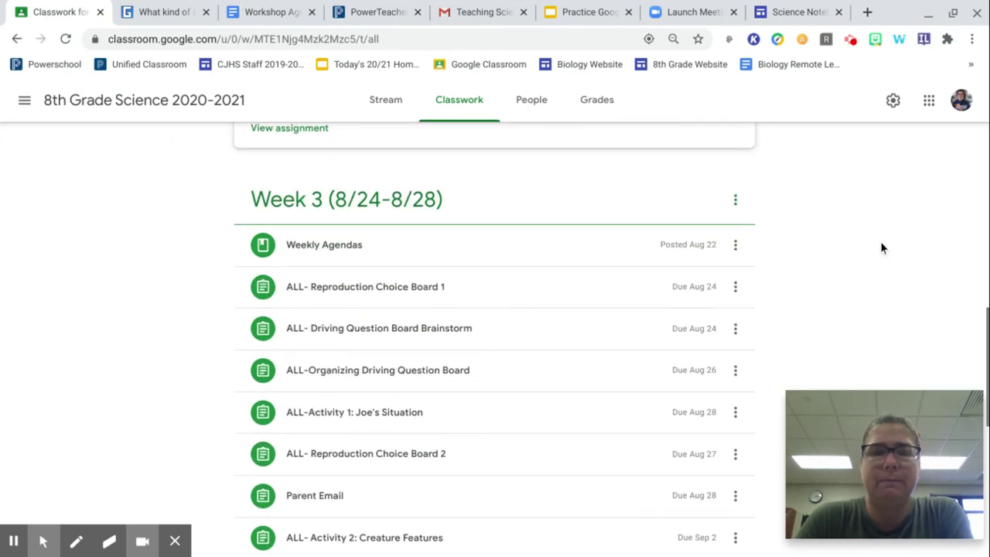